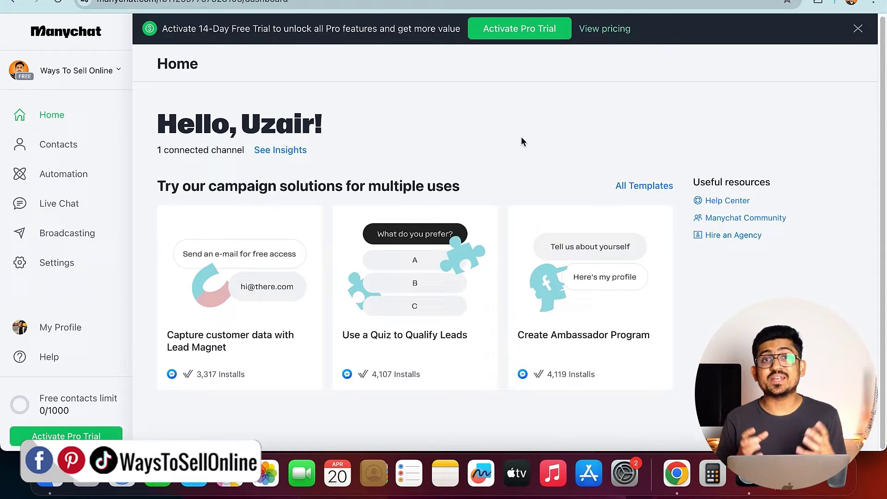
# - Dismiss the Activate Pro Trial banner on the Home dashboard
pyautogui.click(859, 30)
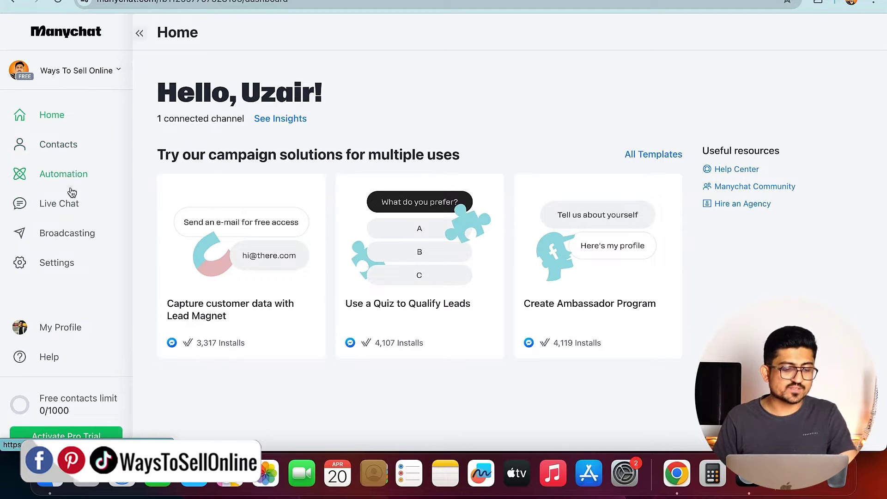
# - Go to Settings and review the Messenger channel settings, including the empty Greeting Text field
pyautogui.click(78, 267)
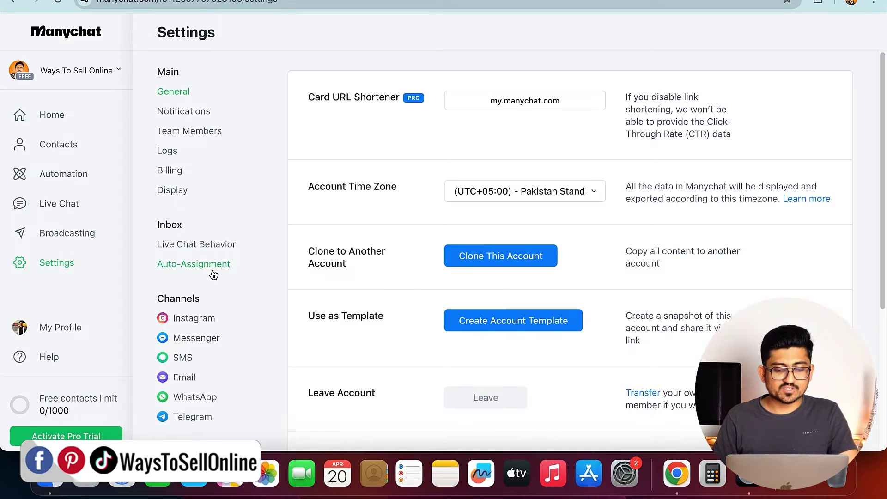
pyautogui.scroll(-5, 213, 274)
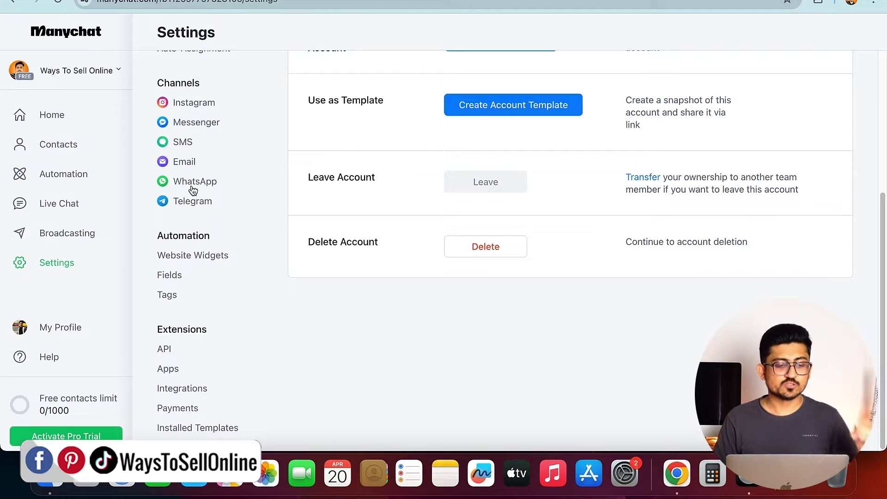
pyautogui.click(216, 126)
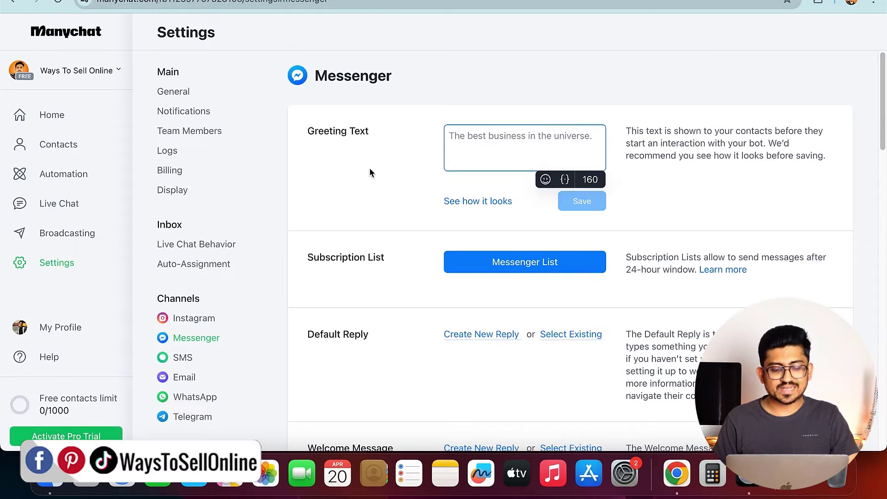
pyautogui.scroll(-15, 389, 157)
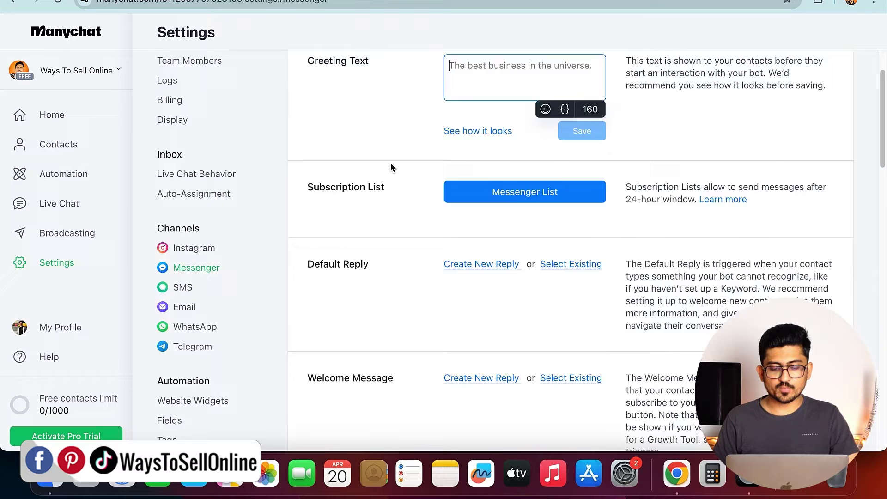
pyautogui.scroll(-10, 390, 167)
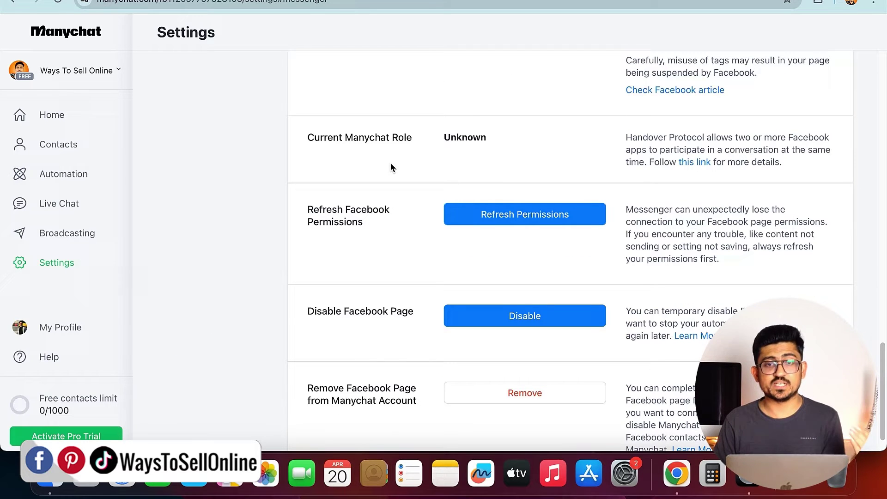
pyautogui.scroll(20, 390, 165)
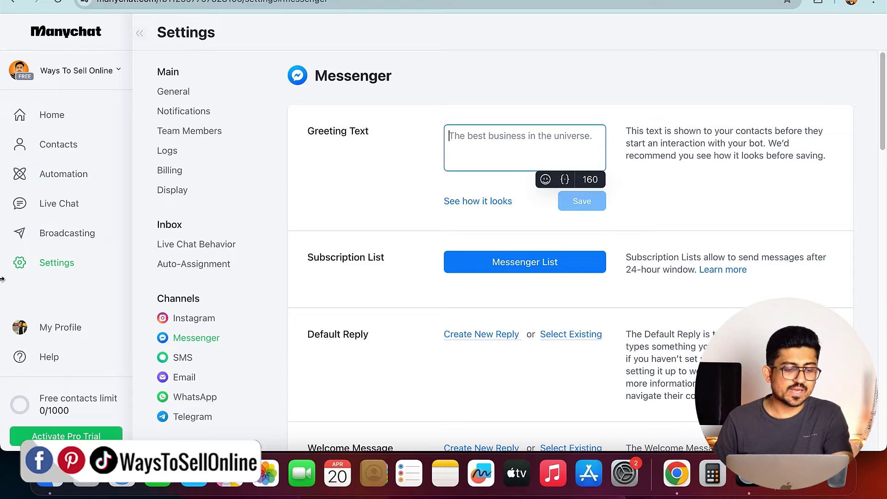
# - Create a new automation using Start From Scratch instead of a template
pyautogui.click(44, 174)
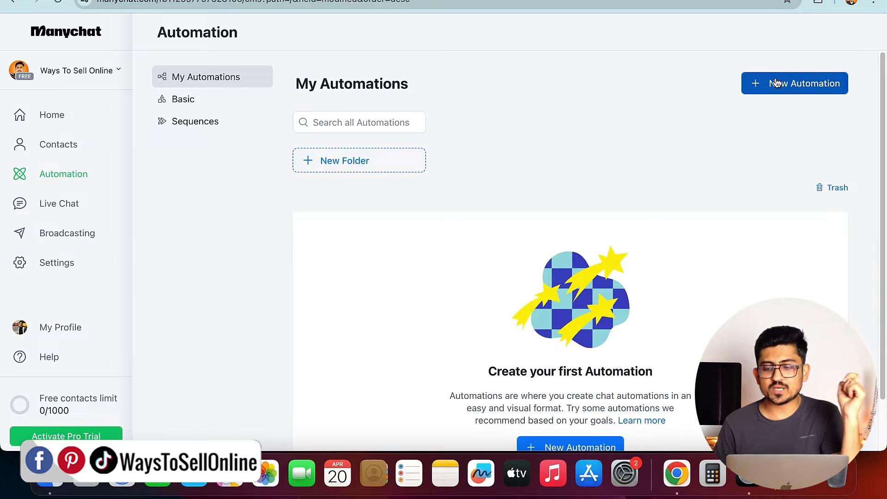
pyautogui.click(802, 85)
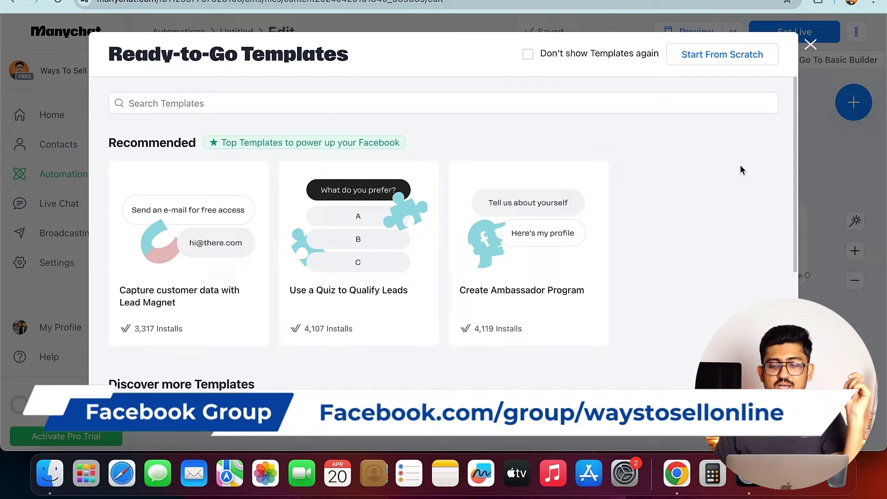
pyautogui.click(745, 60)
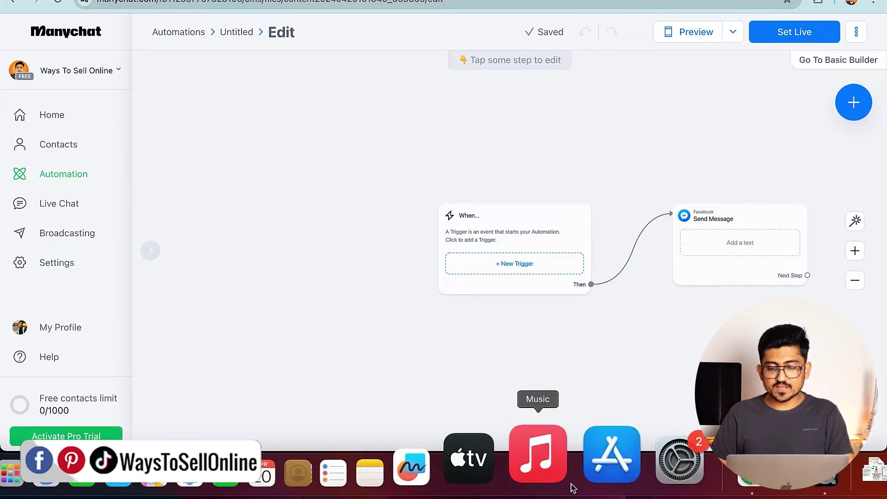
# - Reposition the flow canvas to show the When trigger and Send Message steps, leaving nothing selected
pyautogui.moveTo(683, 345); pyautogui.dragTo(597, 295)
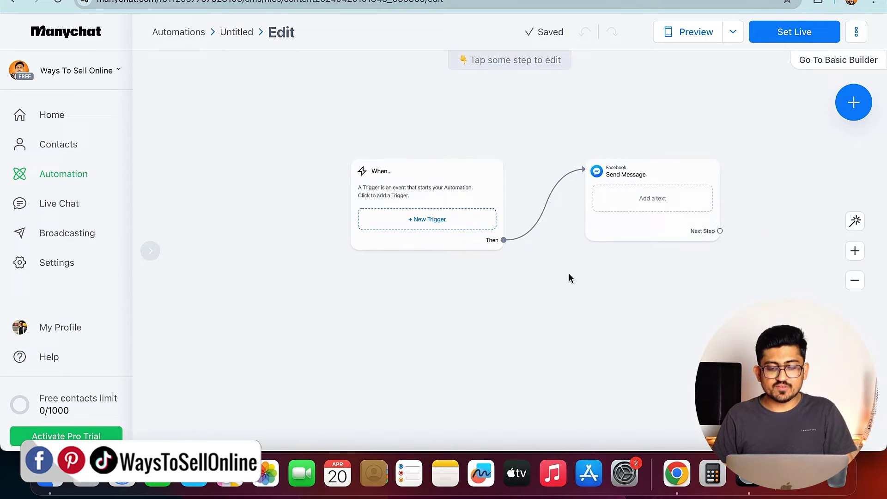
pyautogui.scroll(-3, 569, 277)
pyautogui.scroll(8, 569, 277)
pyautogui.scroll(3, 568, 342)
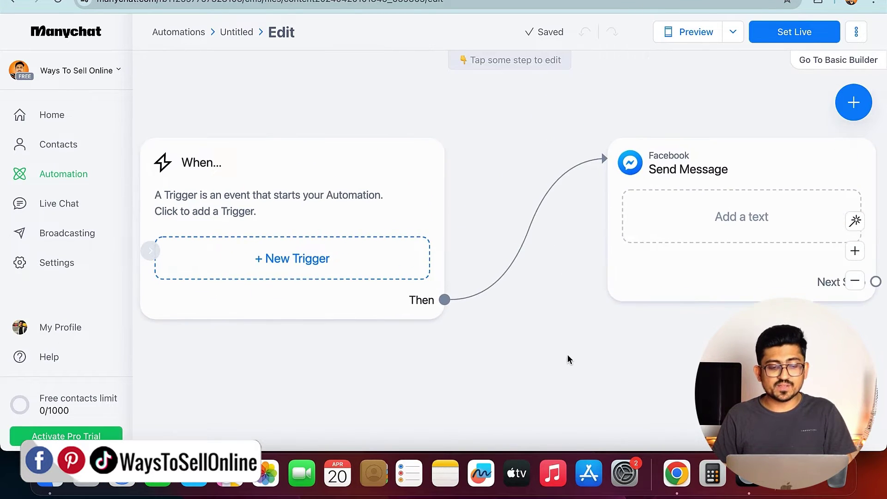
pyautogui.hscroll(-1, 569, 359)
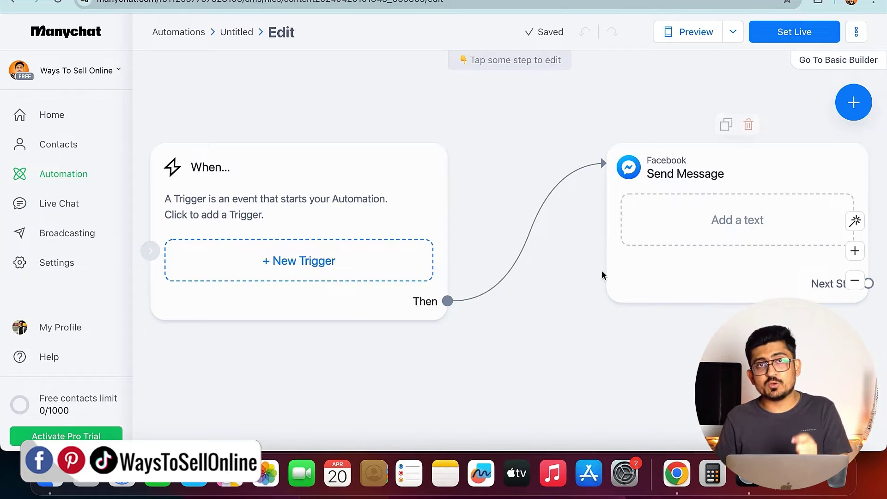
pyautogui.click(806, 258)
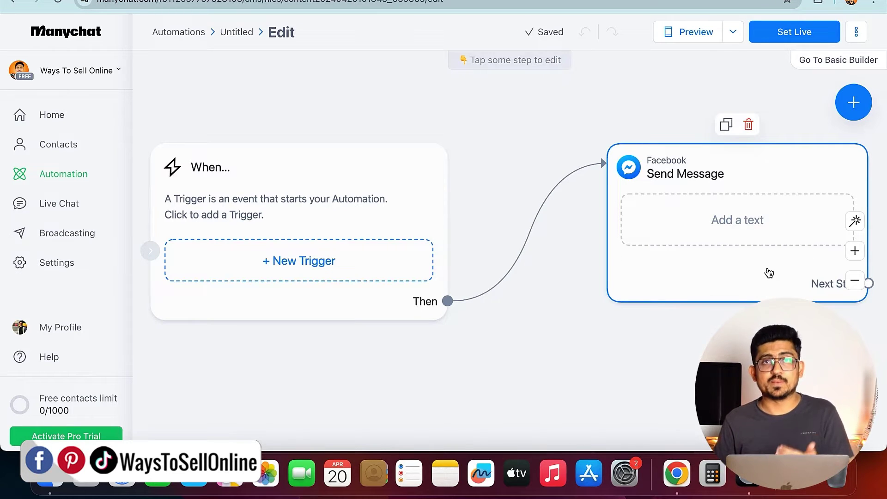
pyautogui.click(489, 318)
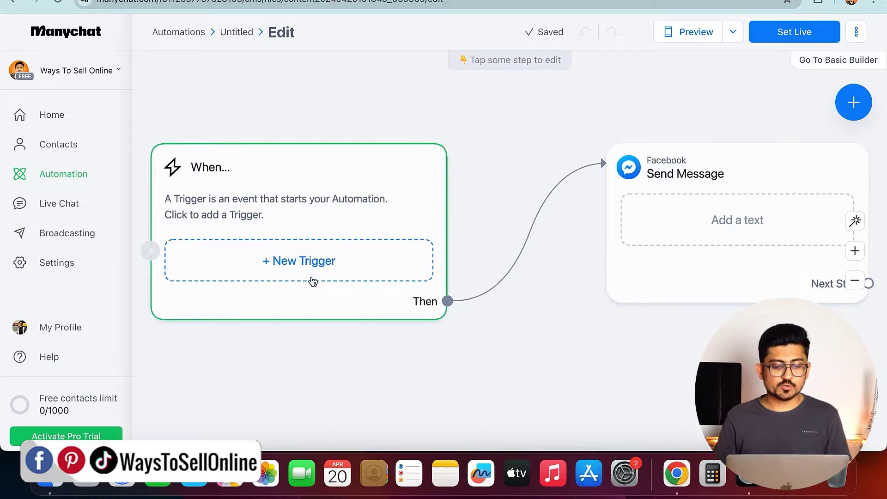
# - Add the Messenger 'User sends a message' trigger to the automation
pyautogui.click(308, 271)
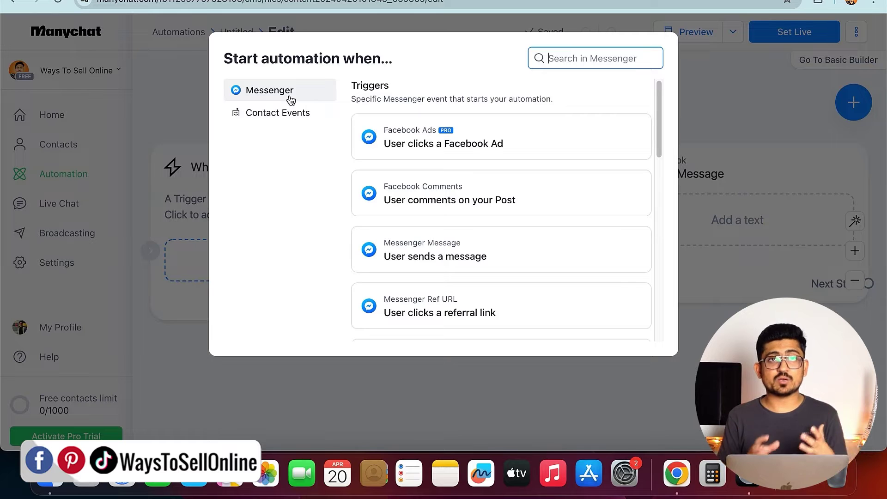
pyautogui.moveTo(413, 151)
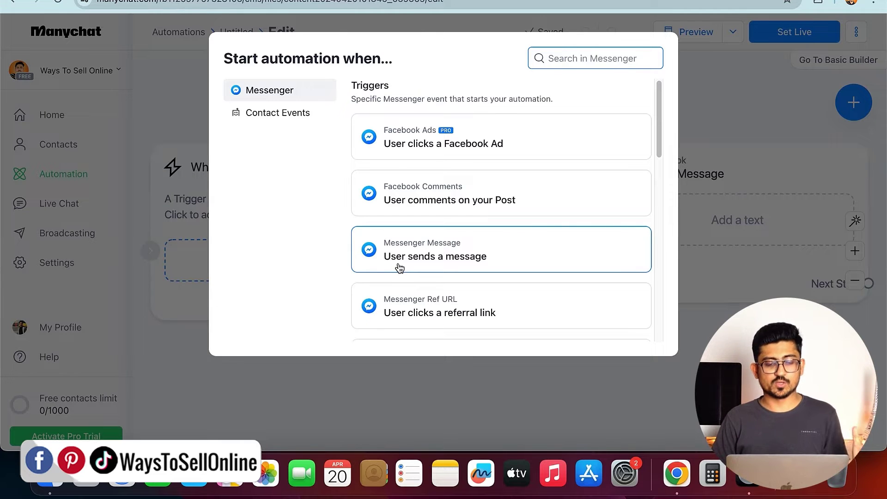
pyautogui.click(438, 263)
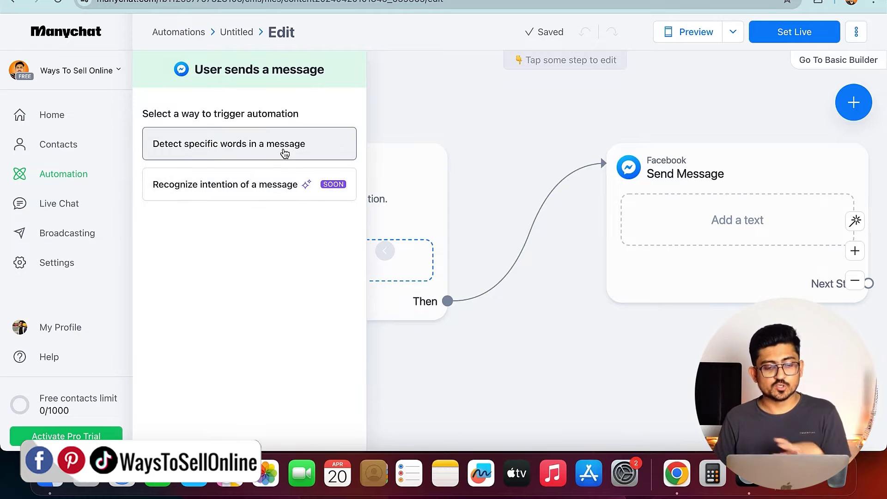
# - Set the trigger to fire on messages containing the keywords Hi, Hello and Hey, then create it
pyautogui.click(285, 154)
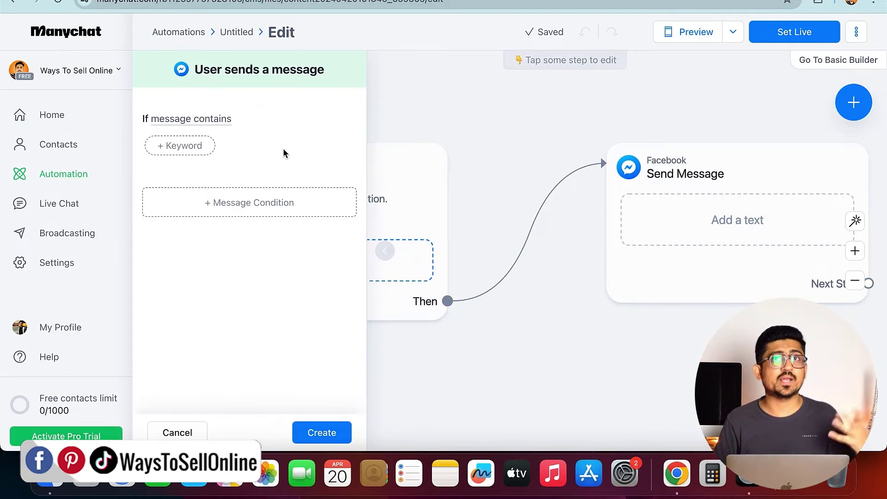
pyautogui.click(157, 148)
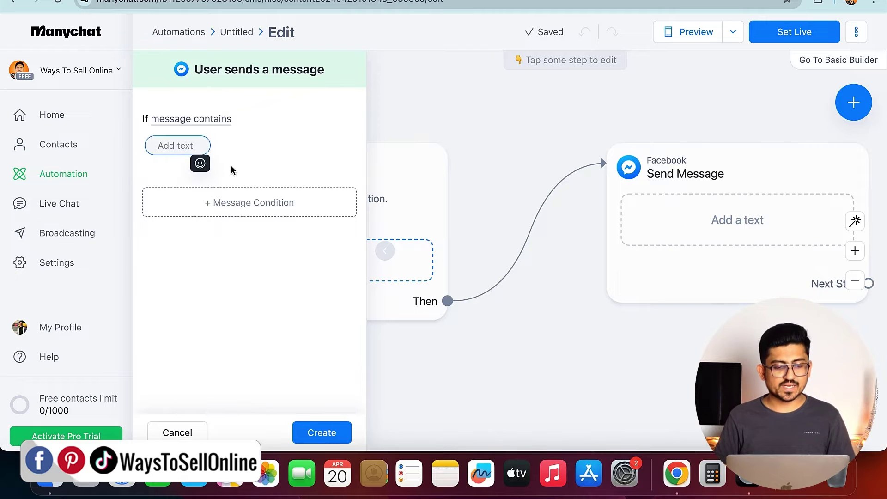
pyautogui.write('Hi')
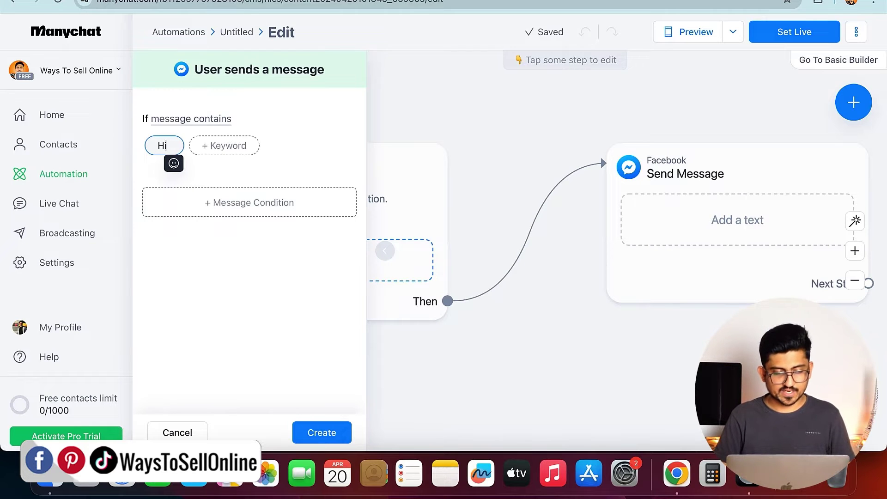
pyautogui.click(226, 147)
pyautogui.write('Hell')
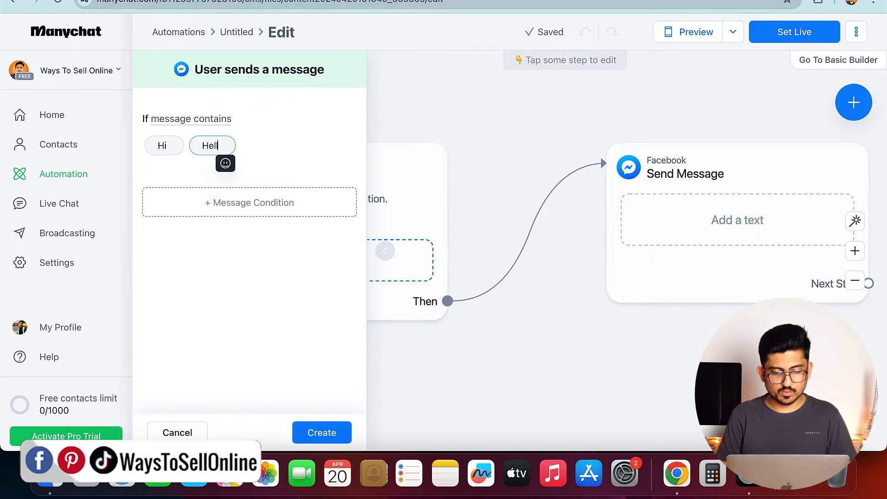
pyautogui.write('o')
pyautogui.click(290, 145)
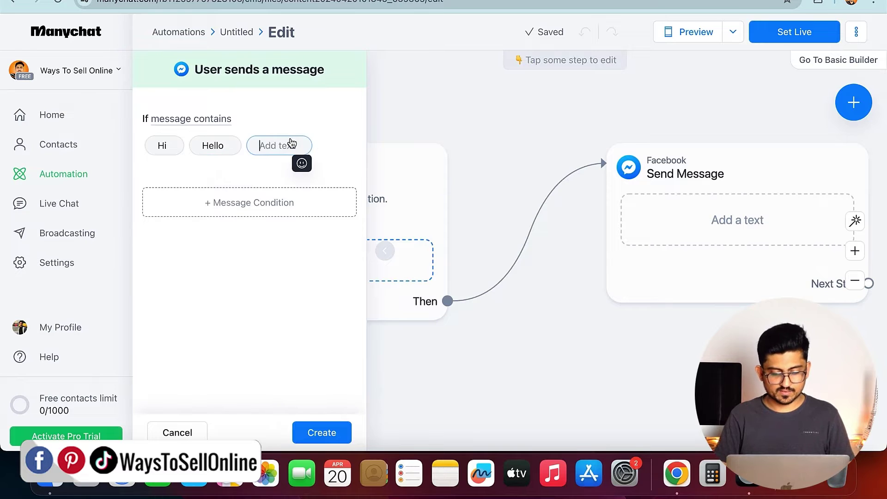
pyautogui.write('Hey')
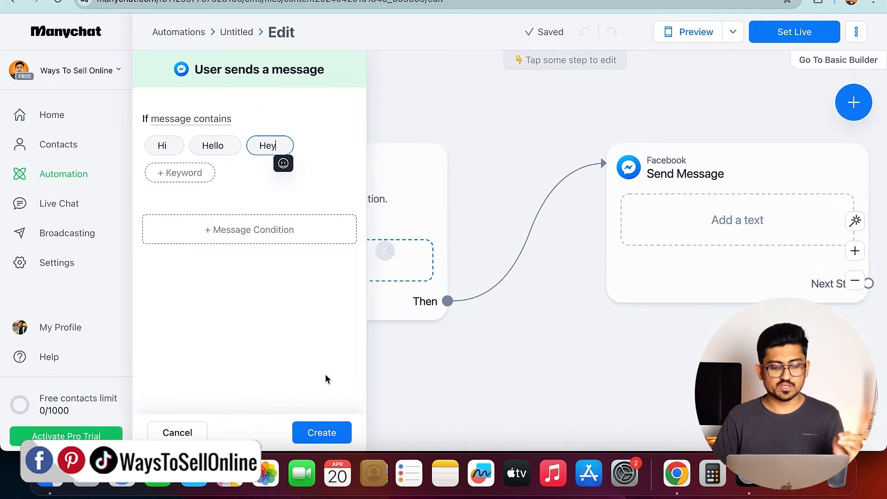
pyautogui.click(339, 432)
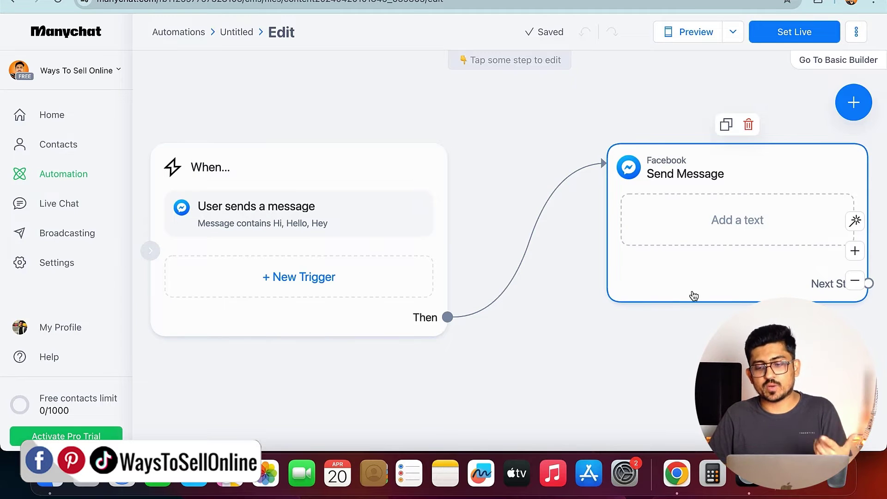
# - Enter 'Welcome to our page' and 'Let us know how may I help you' as the Send Message text
pyautogui.hscroll(2, 677, 324)
pyautogui.hscroll(4, 676, 323)
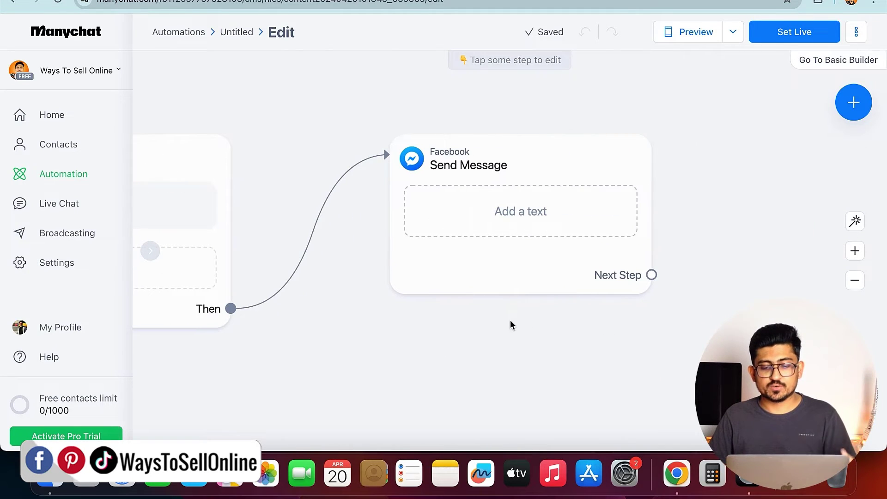
pyautogui.click(578, 170)
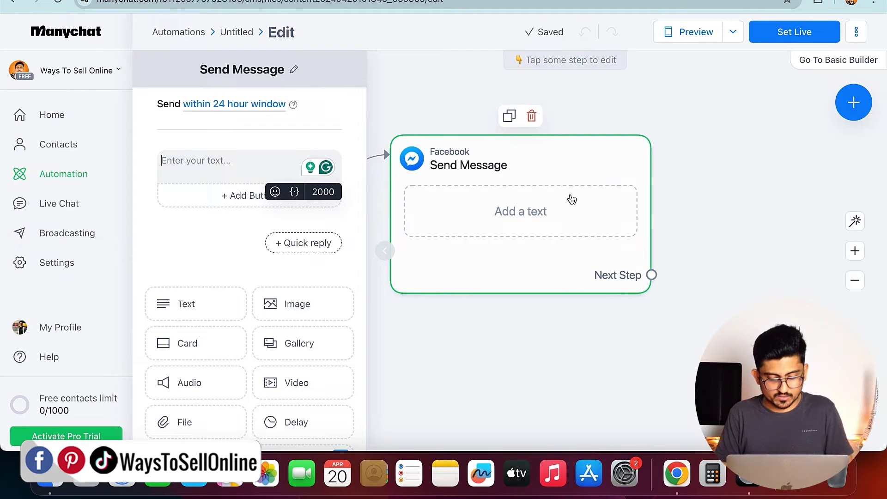
pyautogui.write('Welcome y')
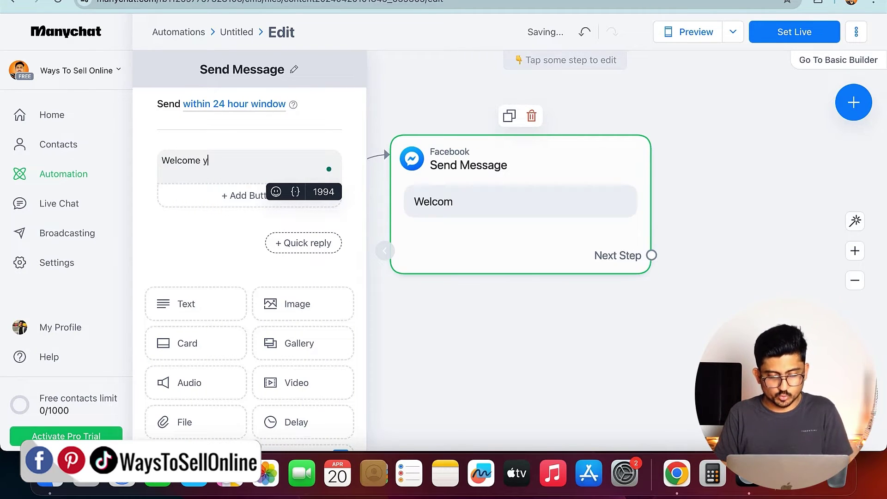
pyautogui.press('BackSpace')
pyautogui.write('to our page')
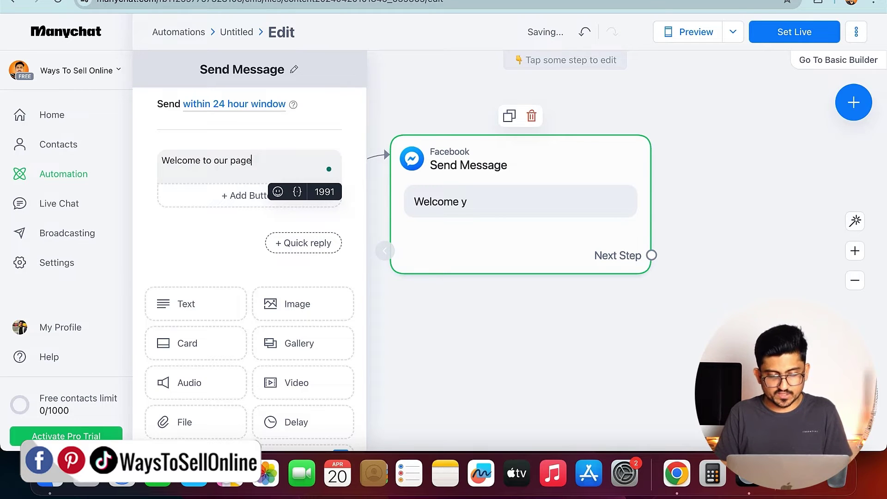
pyautogui.press('Return')
pyautogui.write('Let us know')
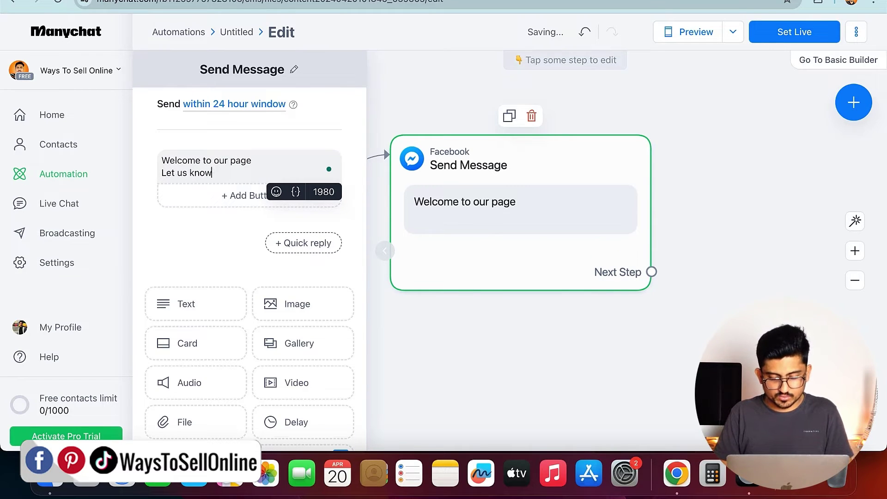
pyautogui.write(' how am')
pyautogui.press('BackSpace')
pyautogui.press('BackSpace')
pyautogui.write('may ')
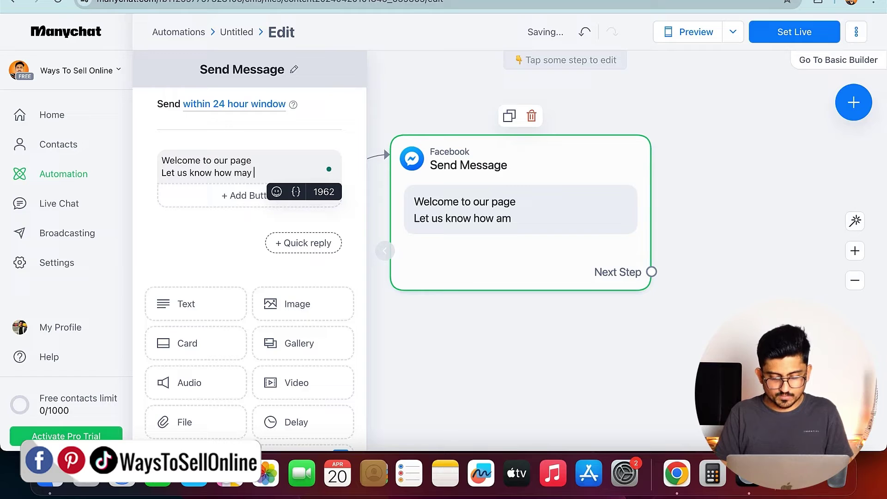
pyautogui.write('I help you')
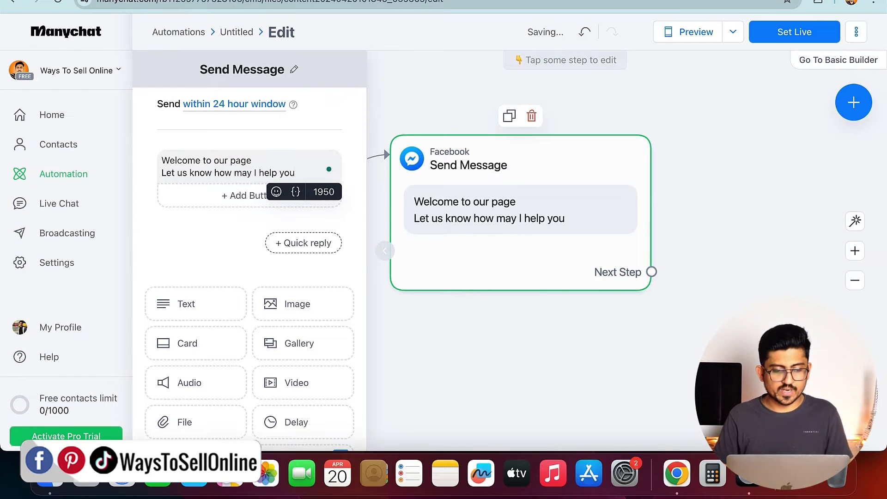
pyautogui.click(248, 227)
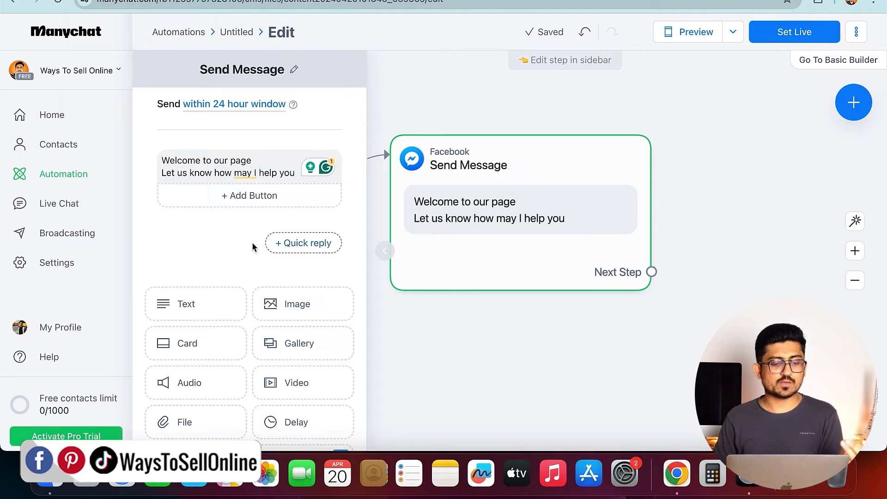
# - Link a new Messenger Send Message #1 step after the welcome message
pyautogui.scroll(-5, 257, 275)
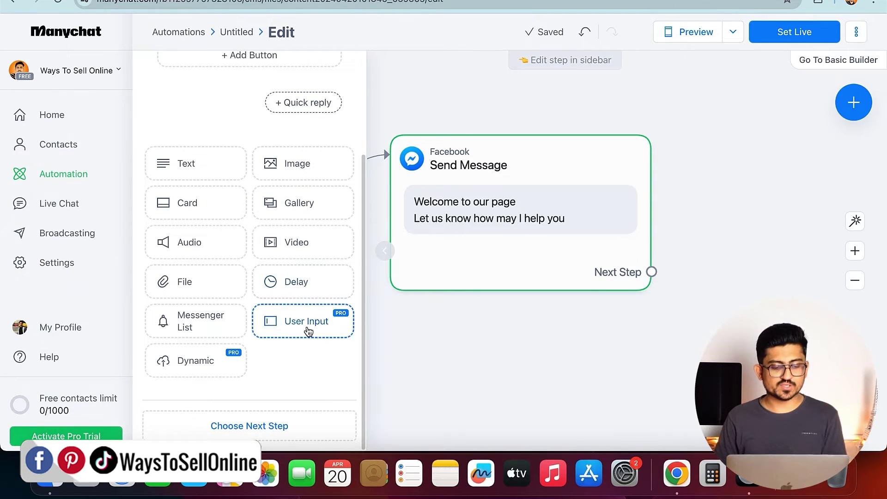
pyautogui.click(287, 433)
pyautogui.scroll(-1, 403, 370)
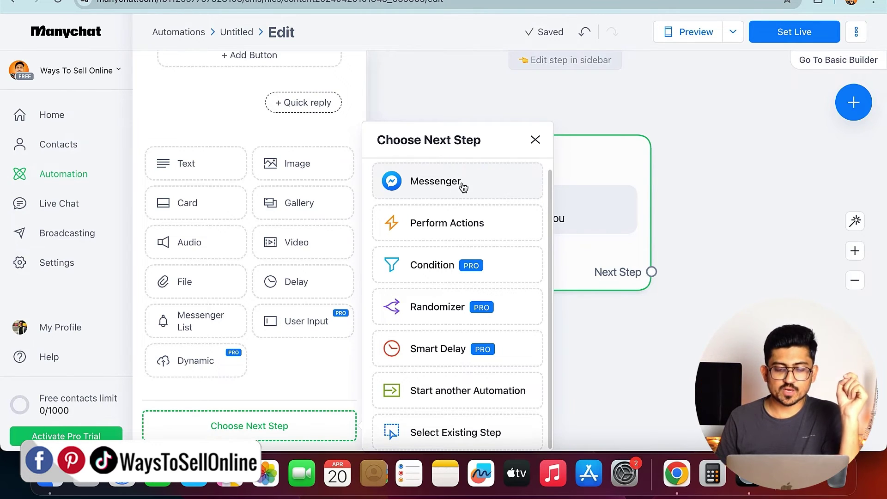
pyautogui.click(463, 186)
pyautogui.click(644, 318)
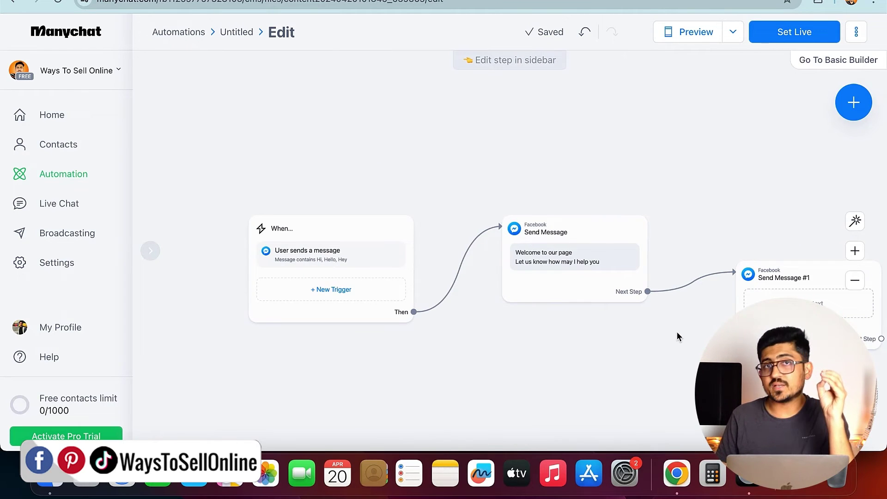
# - Delete the empty Send Message #1 step from the flow
pyautogui.moveTo(677, 332); pyautogui.dragTo(553, 306)
pyautogui.click(698, 283)
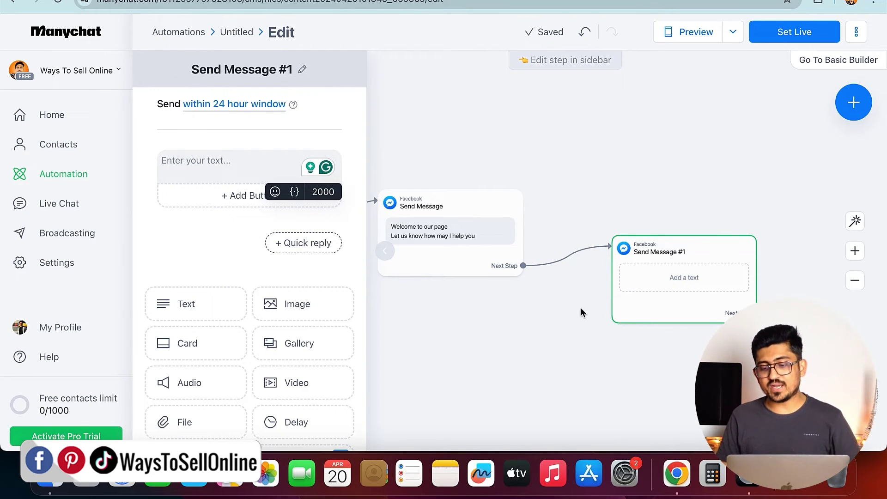
pyautogui.click(606, 304)
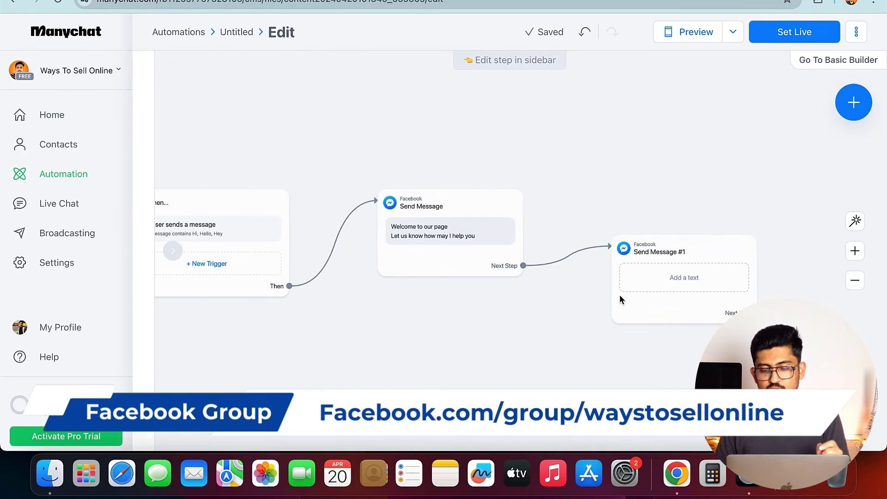
pyautogui.click(712, 252)
pyautogui.click(696, 215)
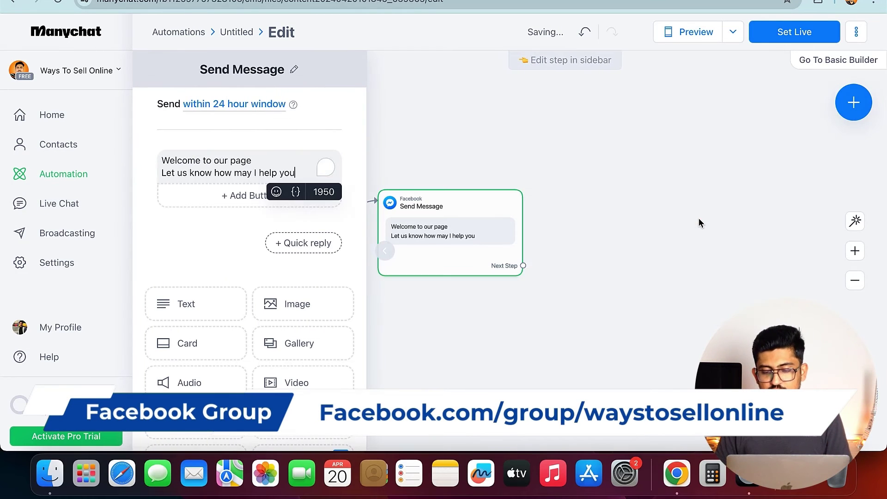
pyautogui.click(699, 223)
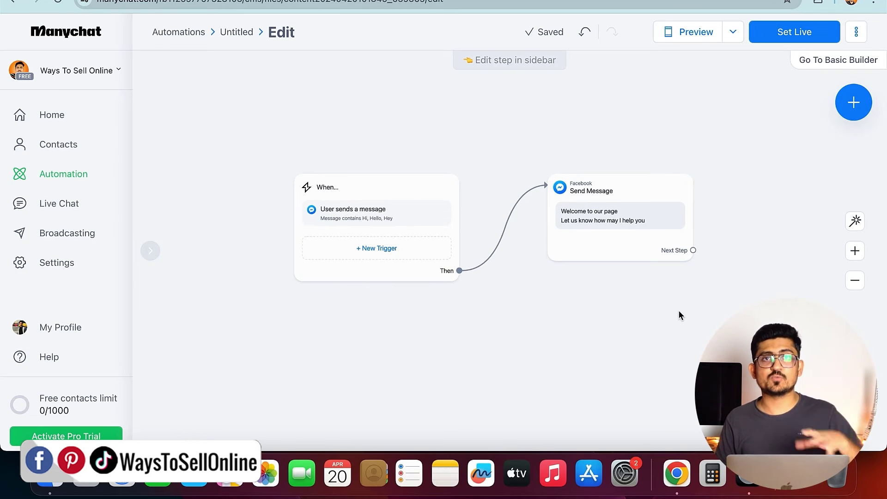
pyautogui.moveTo(625, 222)
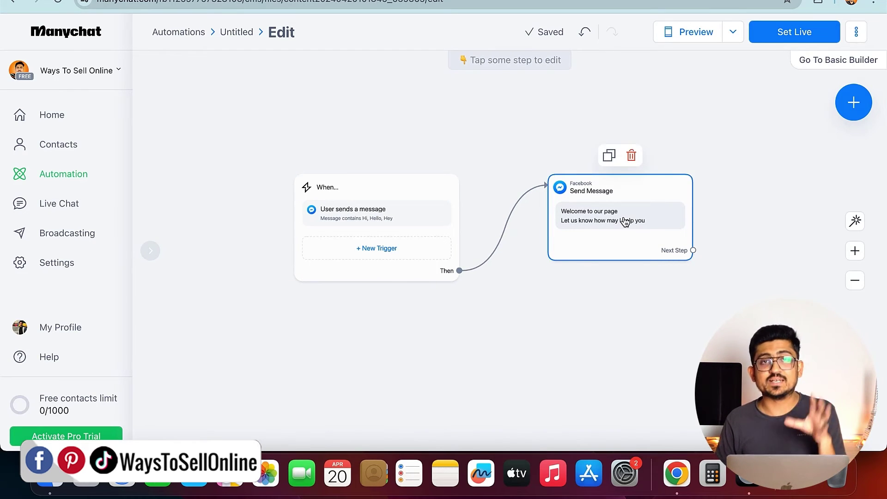